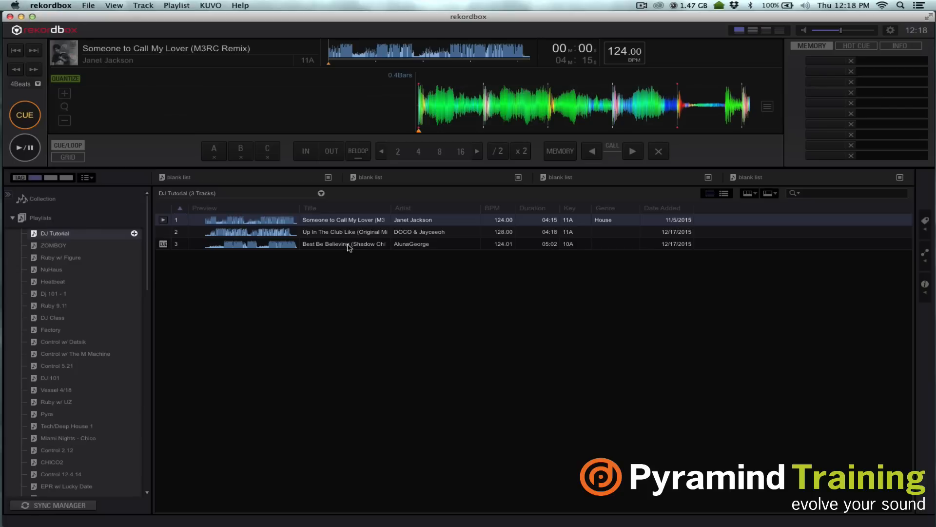
- Switch to Mixed In Key and examine the Camelot Wheel image in Preview alongside its key wheel
{"action": "left_click", "coordinate": [350, 246]}
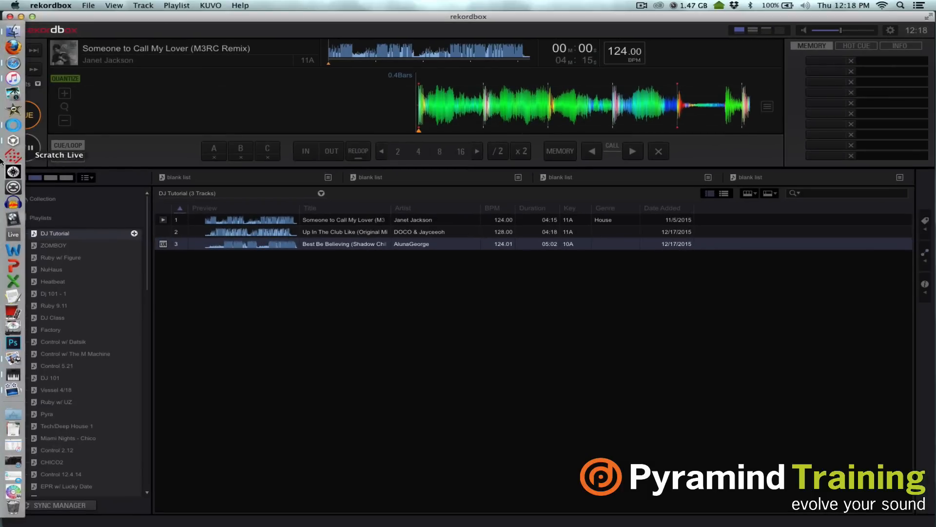
{"action": "left_click", "coordinate": [13, 125]}
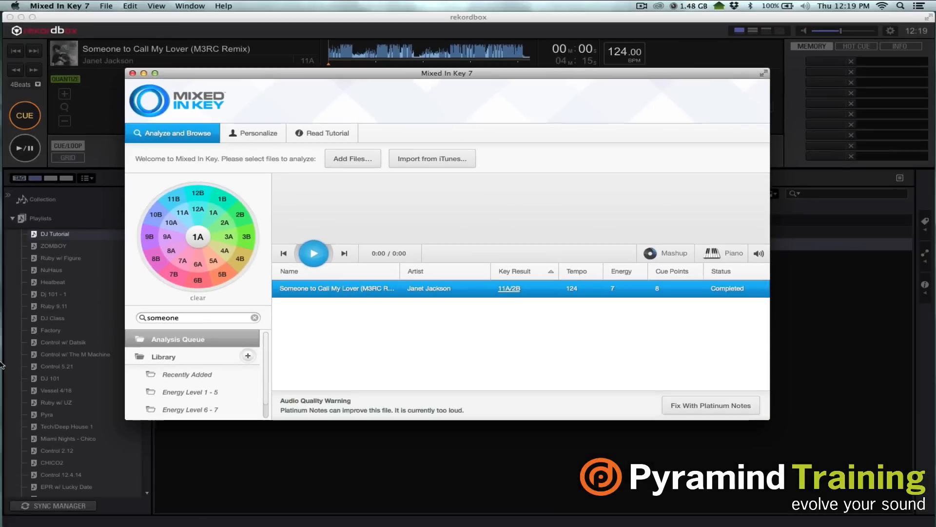
{"action": "left_click", "coordinate": [8, 369]}
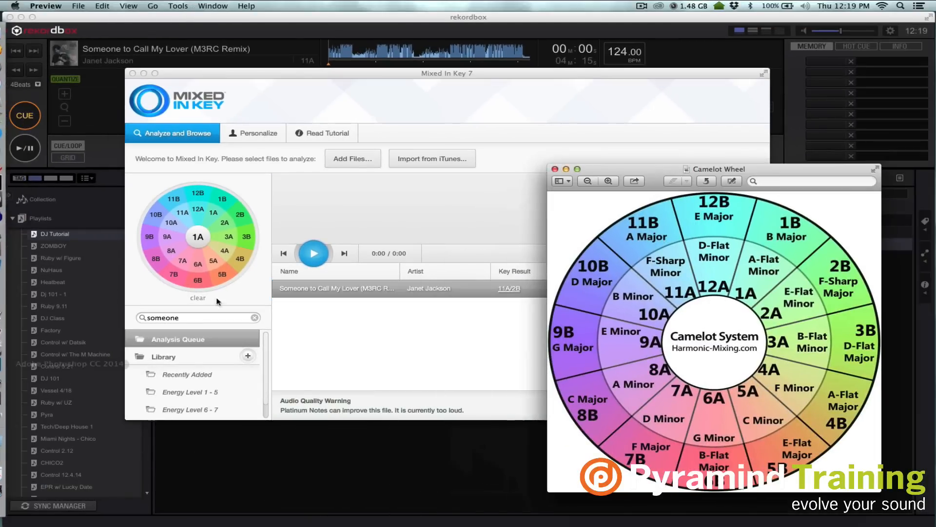
{"action": "left_click_drag", "start_coordinate": [637, 171], "coordinate": [401, 74]}
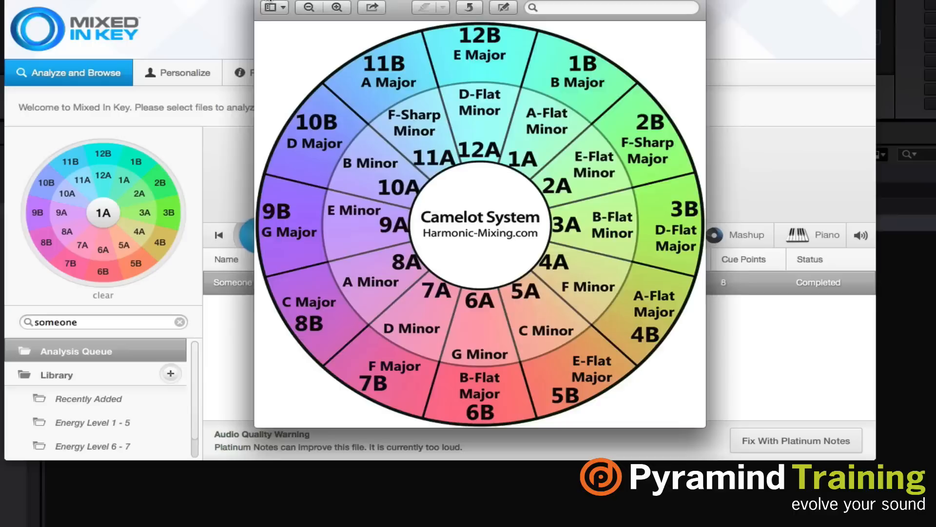
{"action": "left_click", "coordinate": [269, 1]}
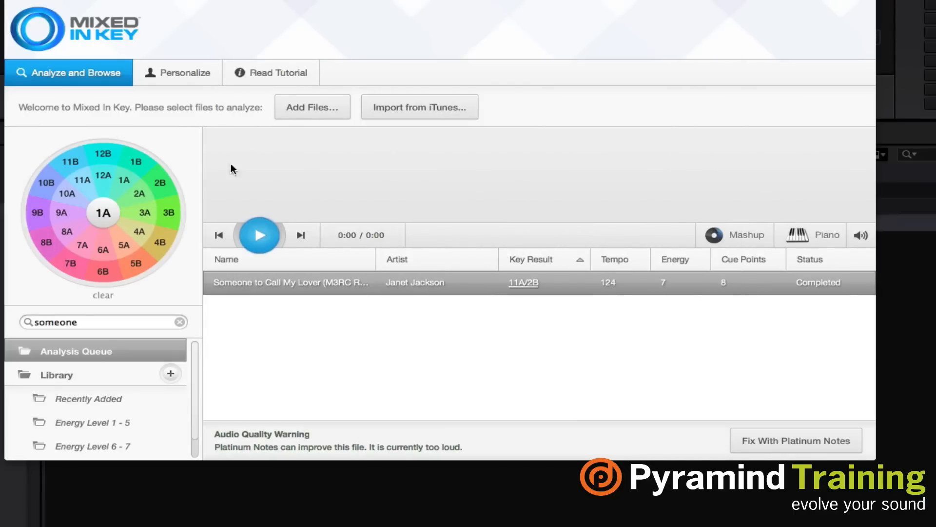
- Open the Mixed In Key preferences and review the Key Notation settings
{"action": "left_click", "coordinate": [79, 1]}
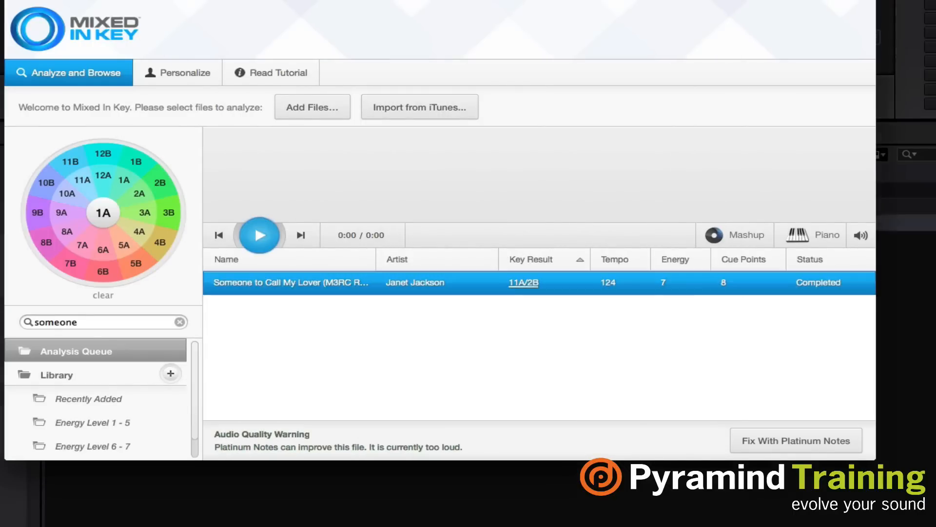
{"action": "left_click", "coordinate": [106, 5]}
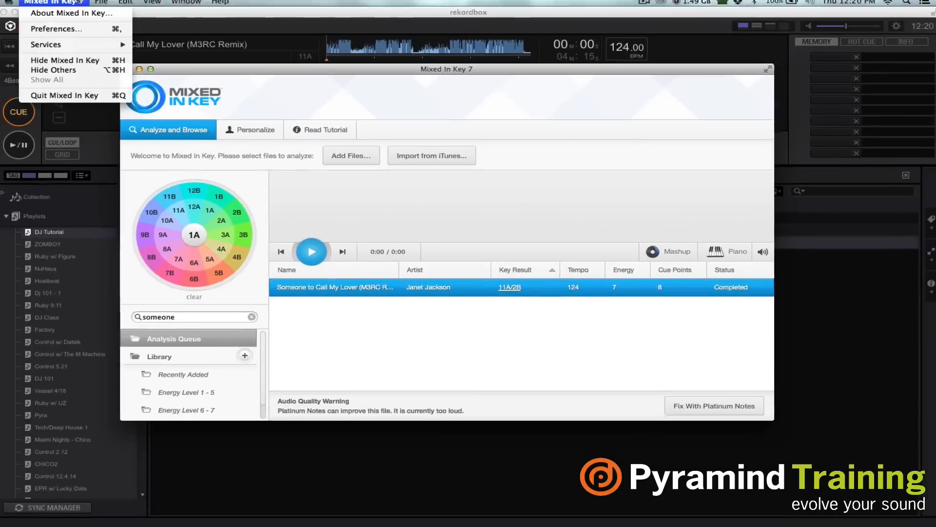
{"action": "left_click", "coordinate": [87, 33]}
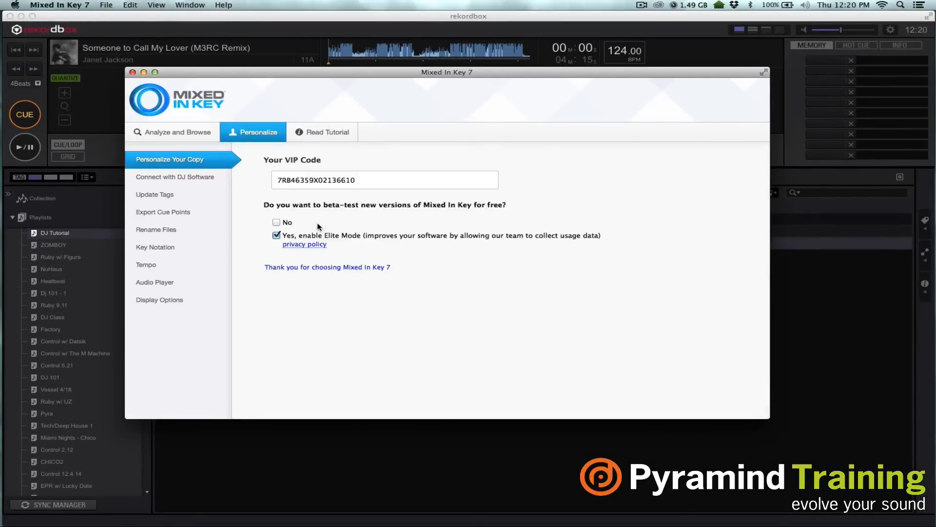
{"action": "left_click", "coordinate": [178, 247]}
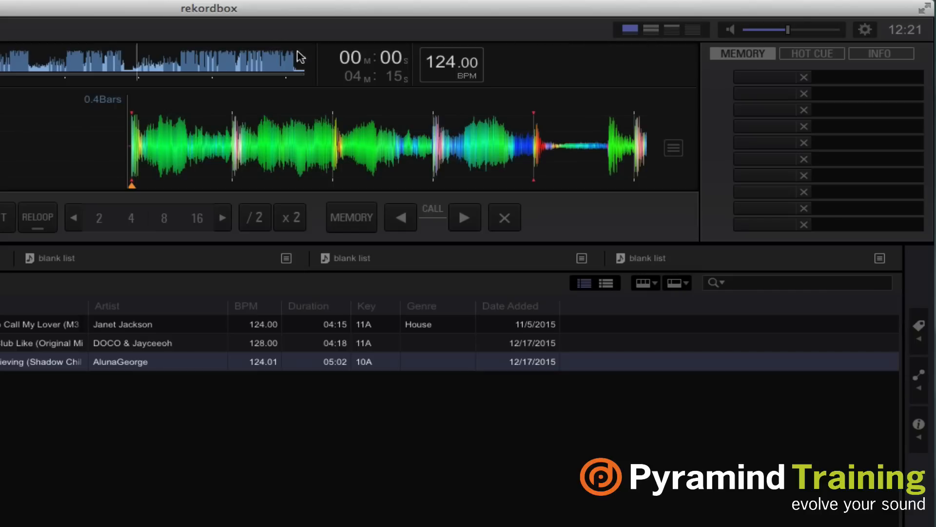
- Switch rekordbox to the two-deck layout and set the crossfader fully to deck A
{"action": "left_click", "coordinate": [653, 31]}
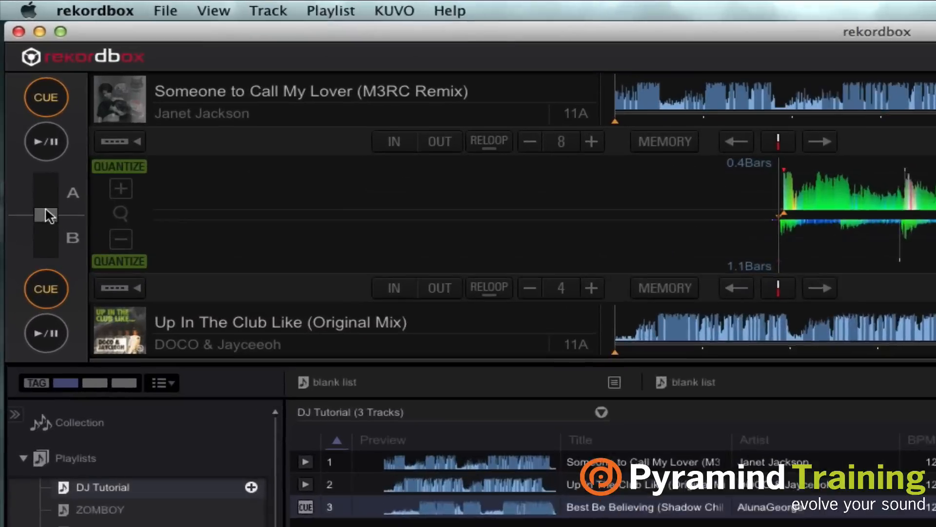
{"action": "left_click_drag", "start_coordinate": [26, 114], "coordinate": [27, 54]}
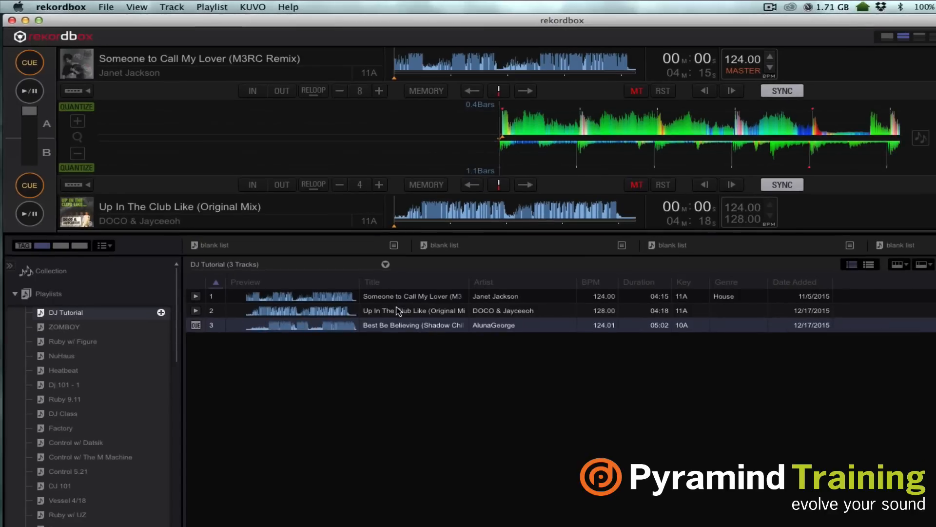
{"action": "left_click", "coordinate": [397, 310]}
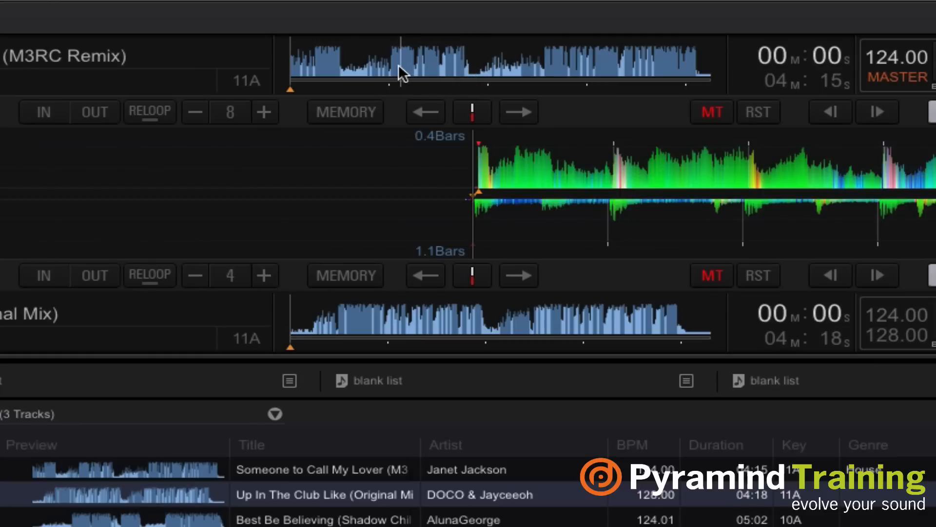
- Audition deck A's "Someone to Call My Lover" from about 1:12 to about 1:17 to locate the mix point
{"action": "left_click", "coordinate": [414, 63]}
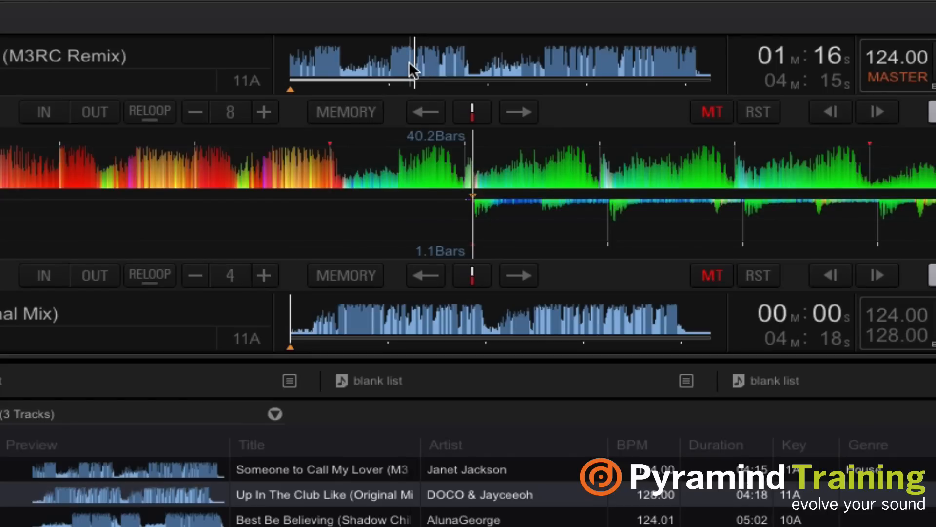
{"action": "left_click", "coordinate": [409, 61]}
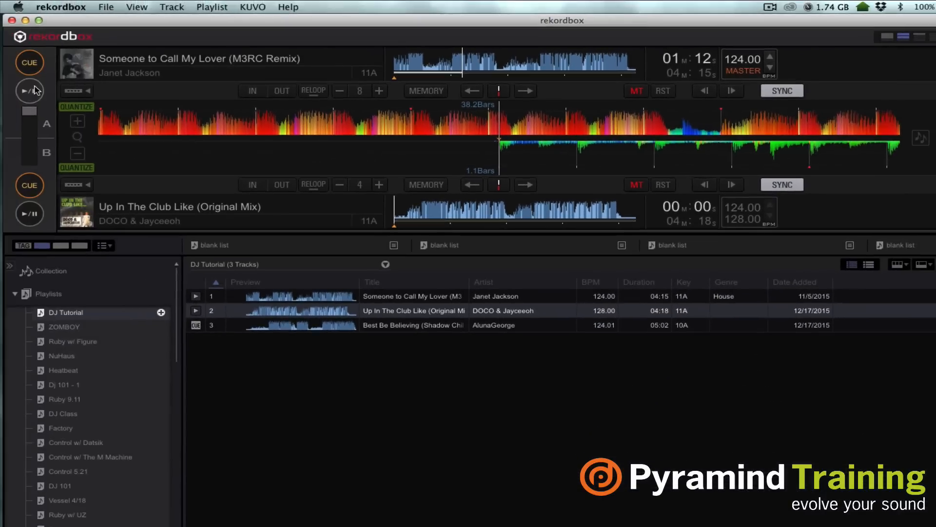
{"action": "left_click", "coordinate": [30, 91]}
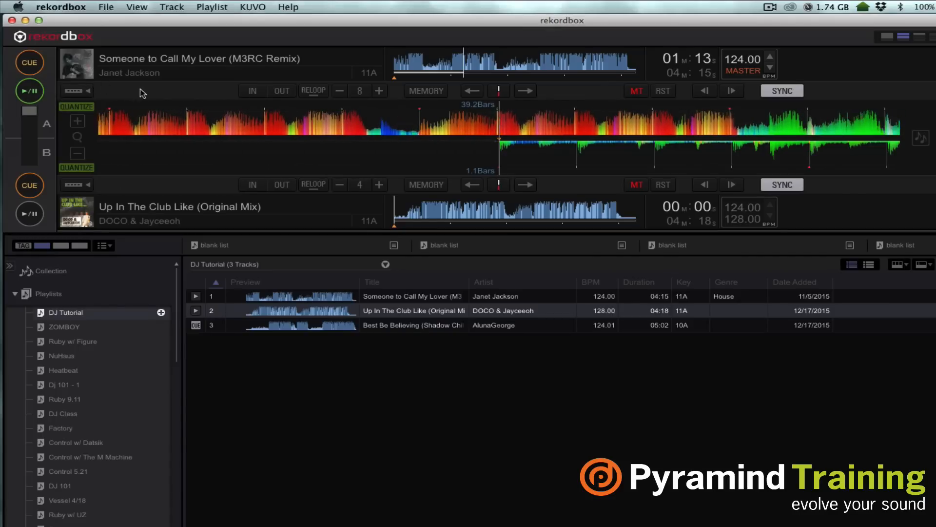
{"action": "left_click", "coordinate": [31, 90]}
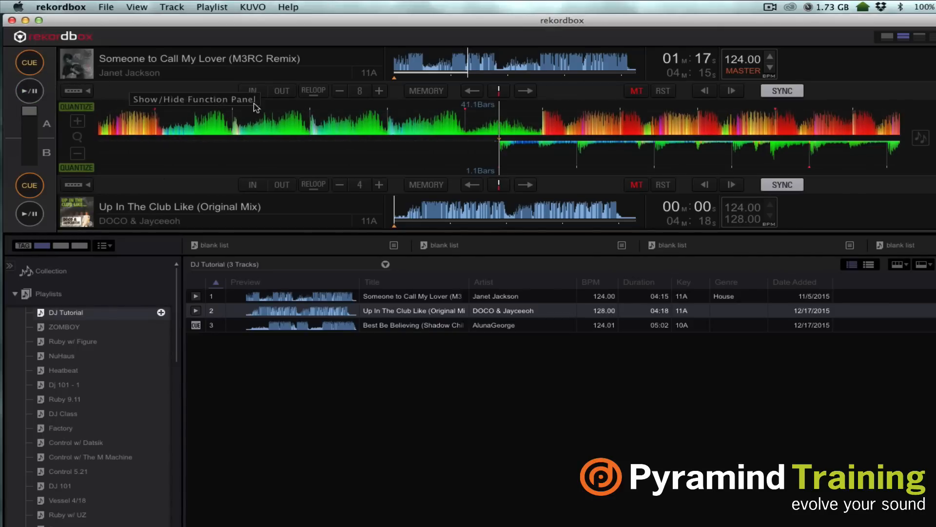
- Align deck A's playhead to bar 41.1, set the cue point there and store it as a memory cue
{"action": "left_click_drag", "start_coordinate": [477, 131], "coordinate": [526, 132]}
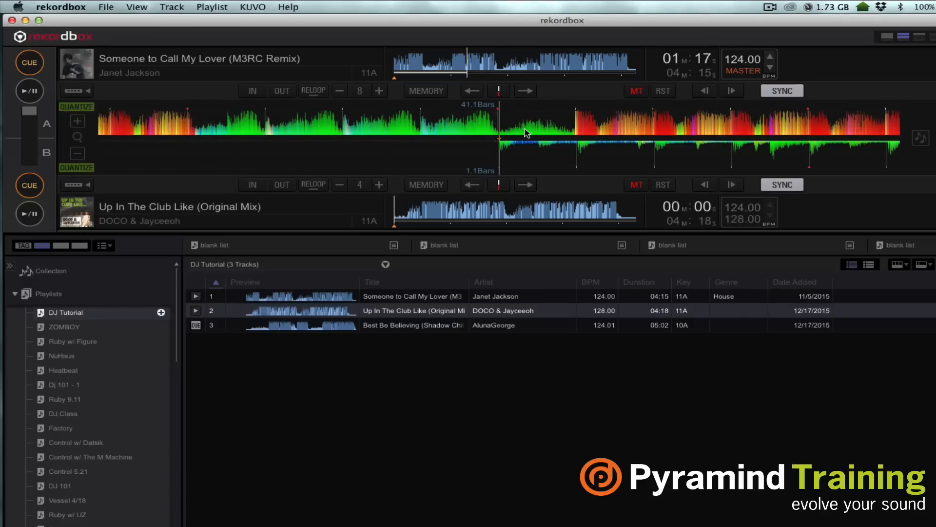
{"action": "left_click", "coordinate": [38, 67]}
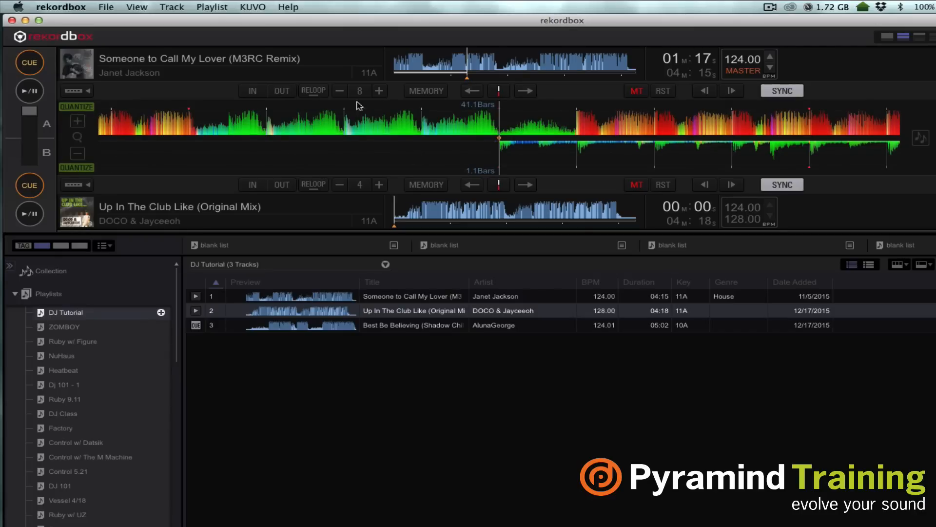
{"action": "left_click", "coordinate": [430, 95]}
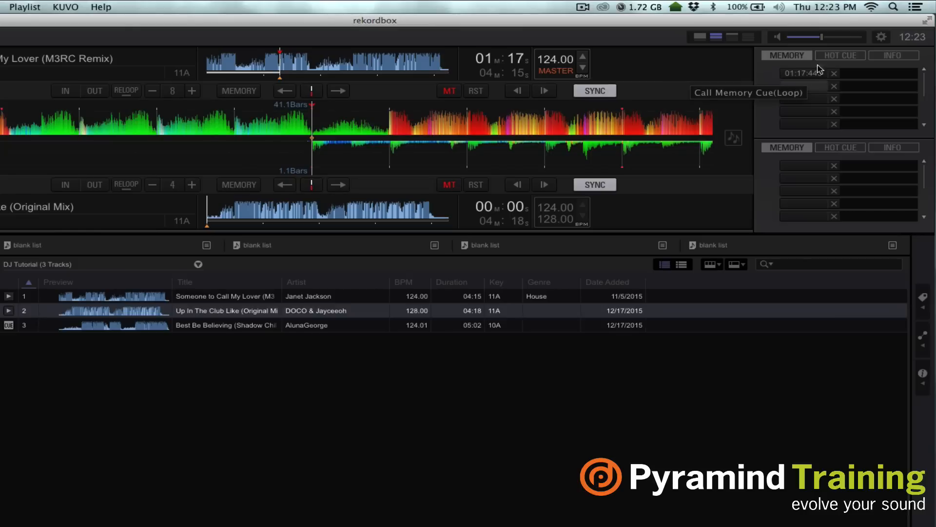
- Play deck A from about 1:12, mix in deck B with the crossfader moved fully to B, and return both decks to their cue points
{"action": "left_click", "coordinate": [276, 56]}
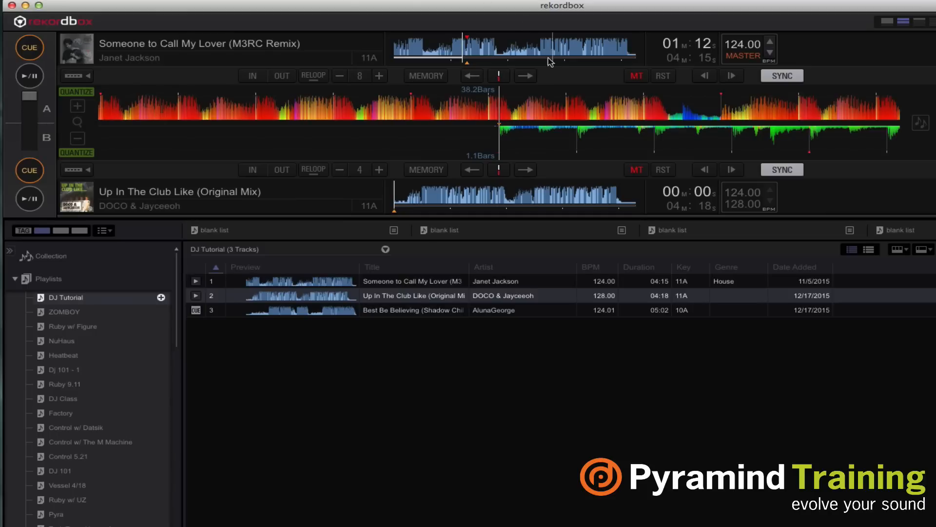
{"action": "left_click", "coordinate": [451, 48]}
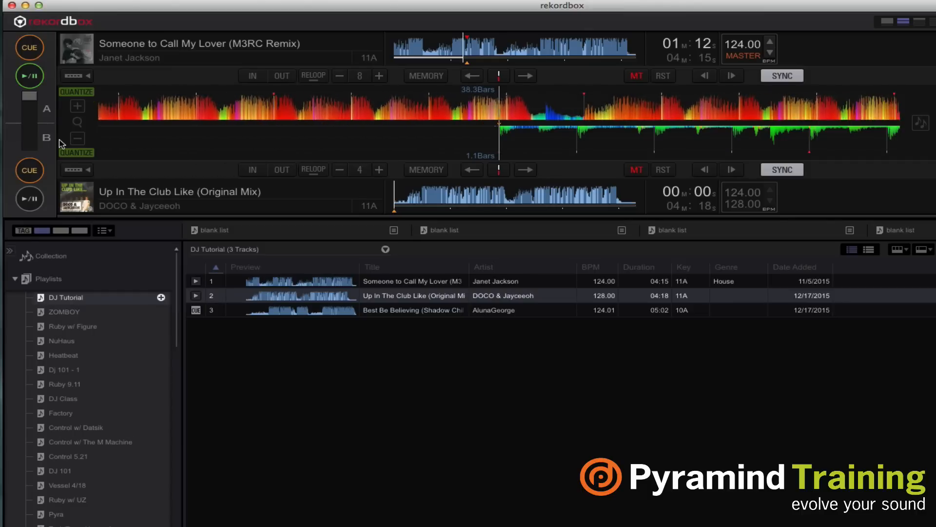
{"action": "left_click", "coordinate": [34, 201]}
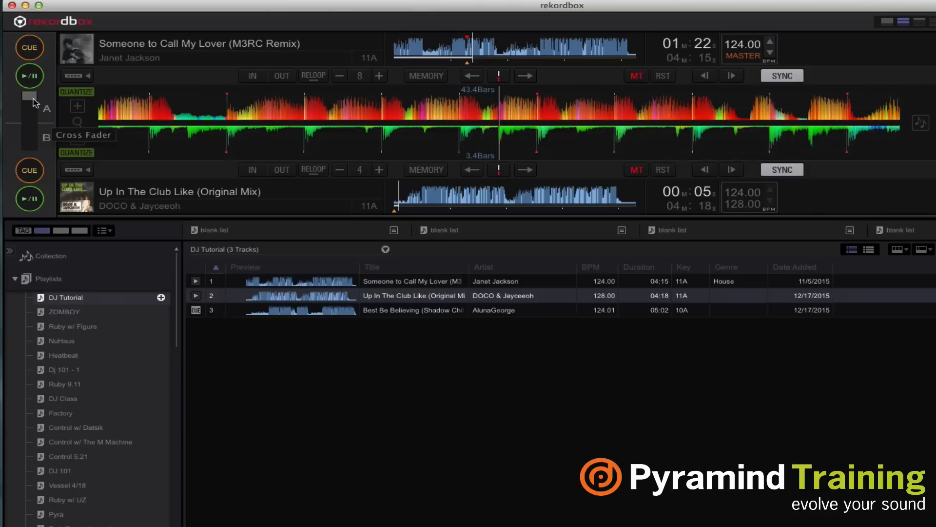
{"action": "left_click_drag", "start_coordinate": [32, 102], "coordinate": [30, 152]}
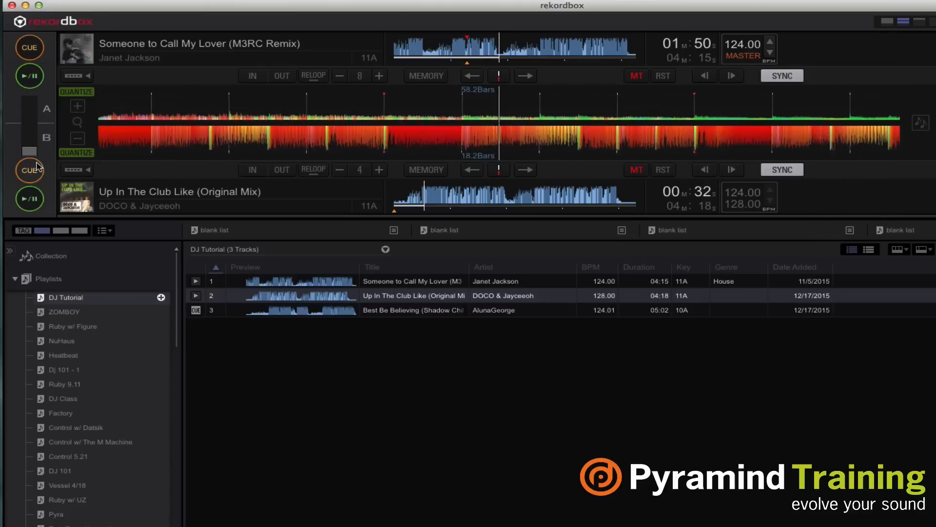
{"action": "left_click", "coordinate": [37, 168]}
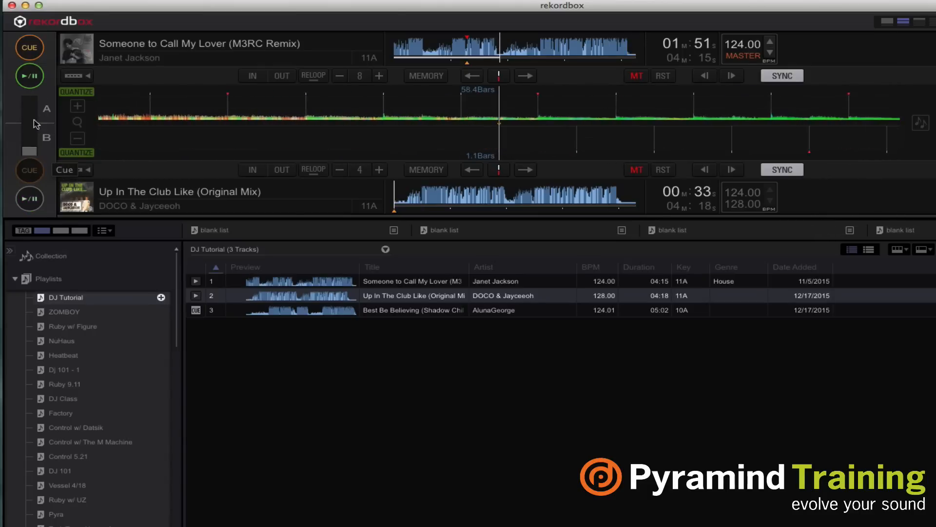
{"action": "left_click", "coordinate": [36, 57]}
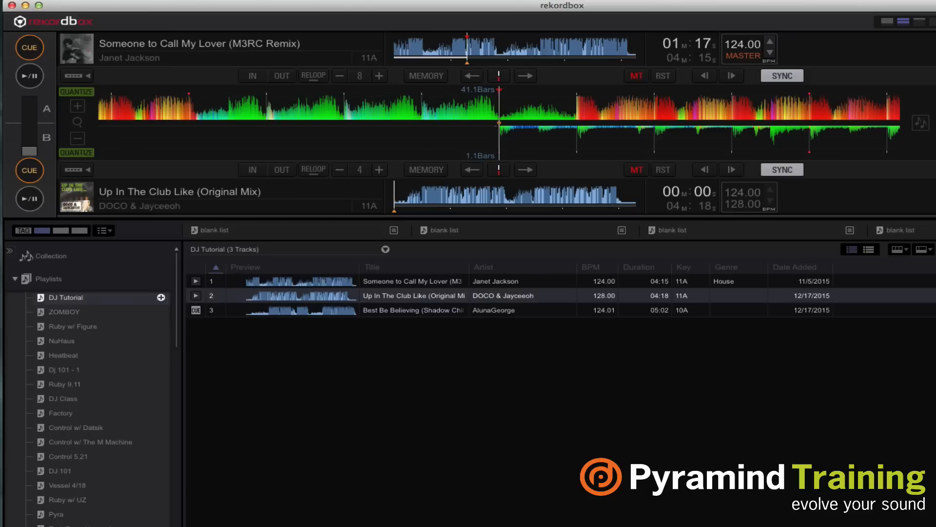
- Add all three DJ Tutorial playlist tracks from rekordbox to the Mixed In Key analysis queue and review their key results
{"action": "mouse_move", "coordinate": [2, 446]}
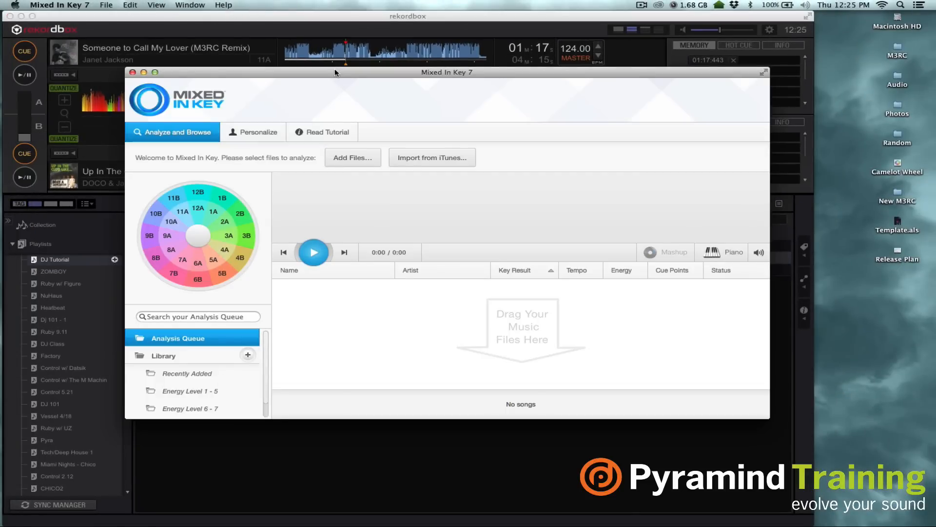
{"action": "left_click_drag", "start_coordinate": [335, 72], "coordinate": [511, 126]}
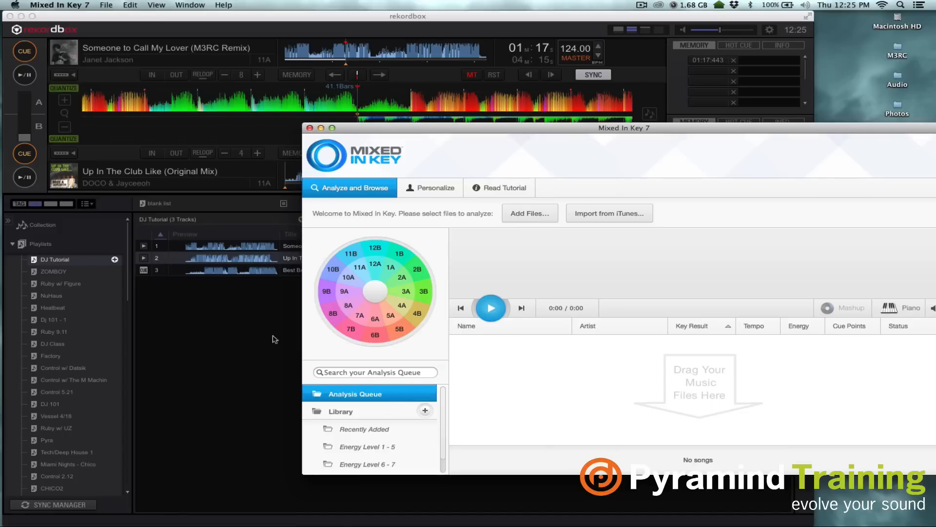
{"action": "left_click", "coordinate": [250, 322]}
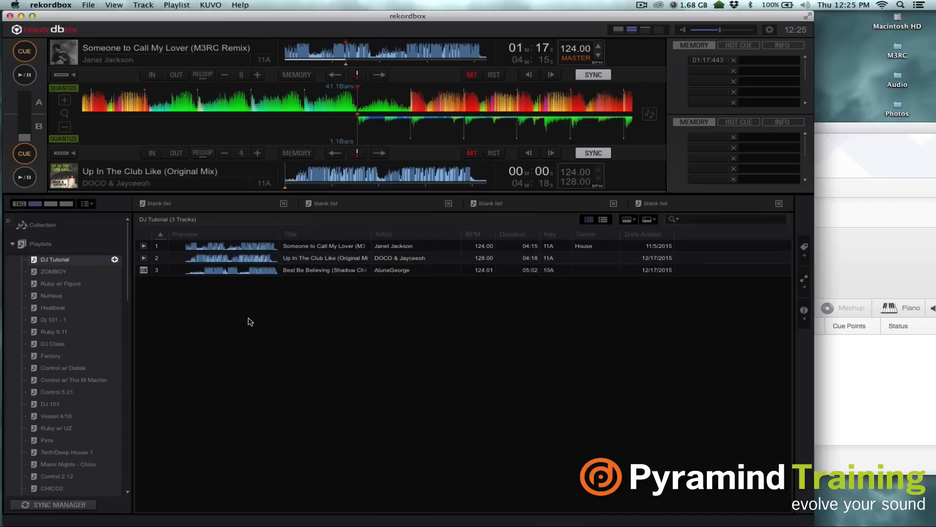
{"action": "left_click", "coordinate": [355, 247]}
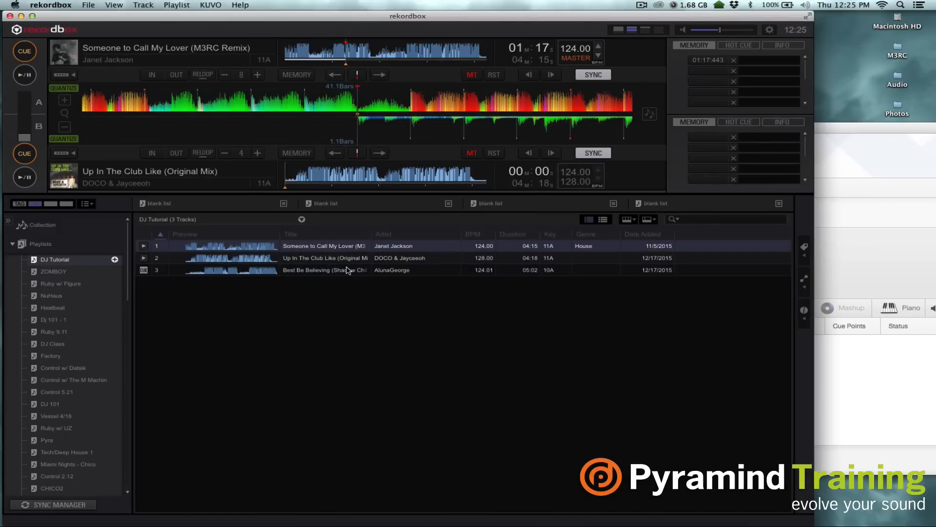
{"action": "left_click", "coordinate": [349, 272], "text": "shift"}
{"action": "left_click_drag", "start_coordinate": [343, 252], "coordinate": [869, 404]}
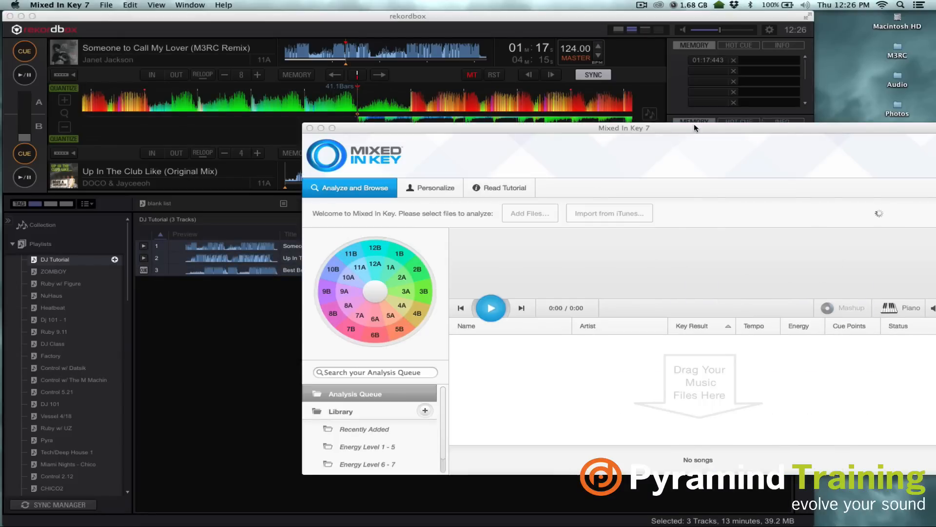
{"action": "left_click_drag", "start_coordinate": [694, 125], "coordinate": [537, 73]}
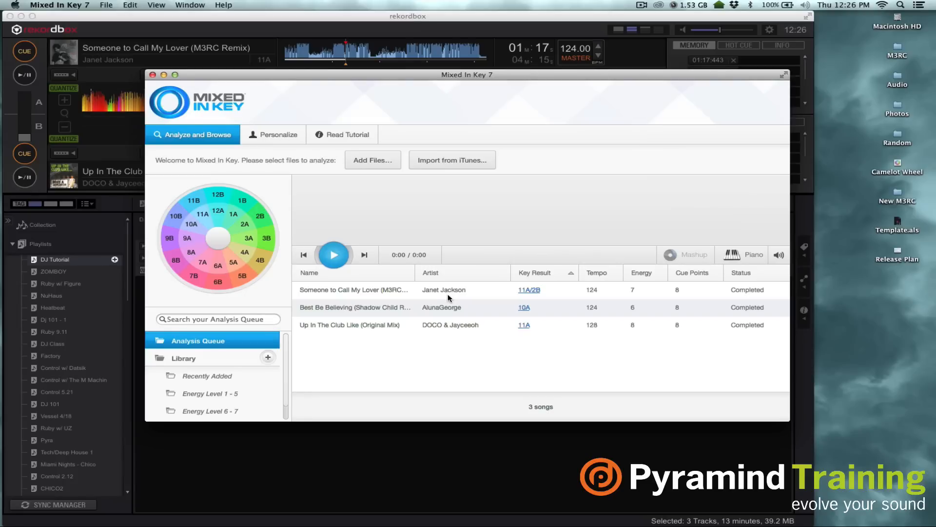
{"action": "mouse_move", "coordinate": [450, 298]}
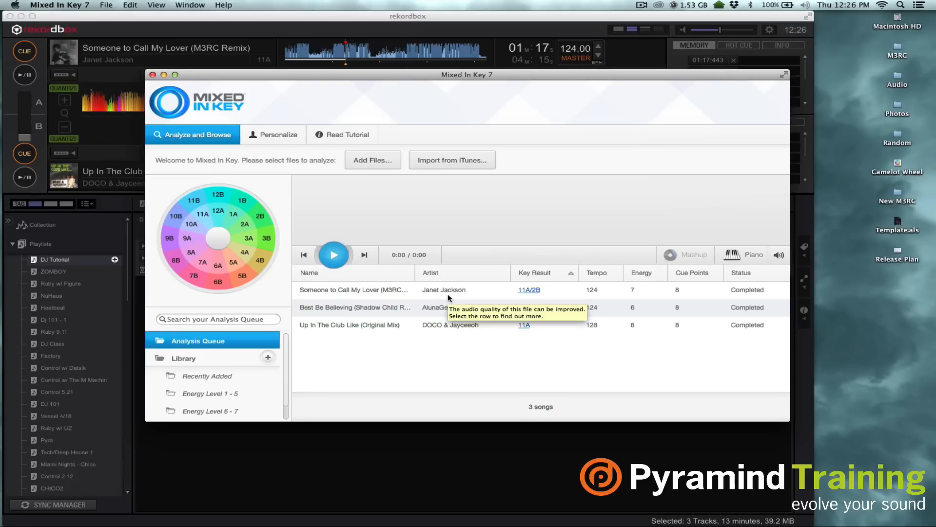